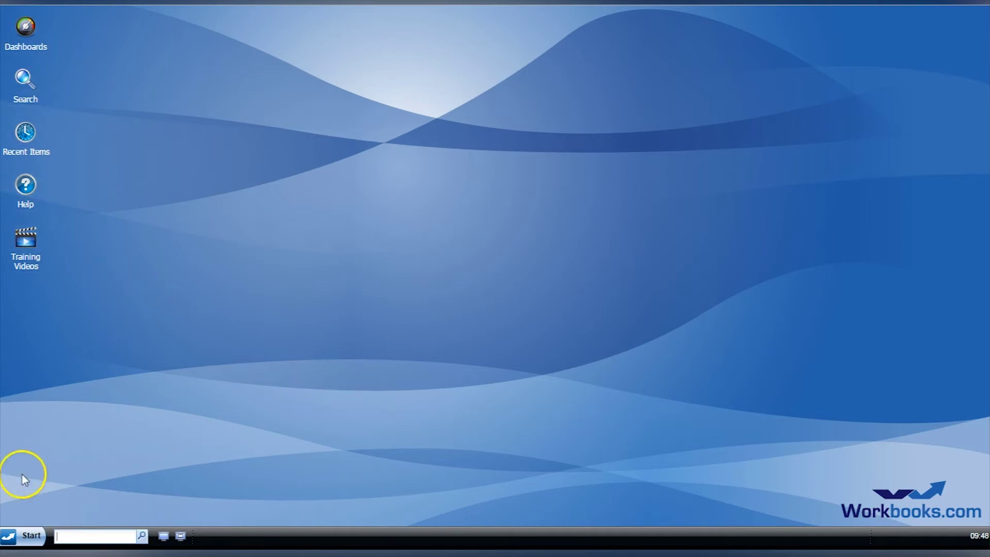
Open the Start menu and preview the New, Sales and Marketing submenus
click(31, 537)
click(72, 536)
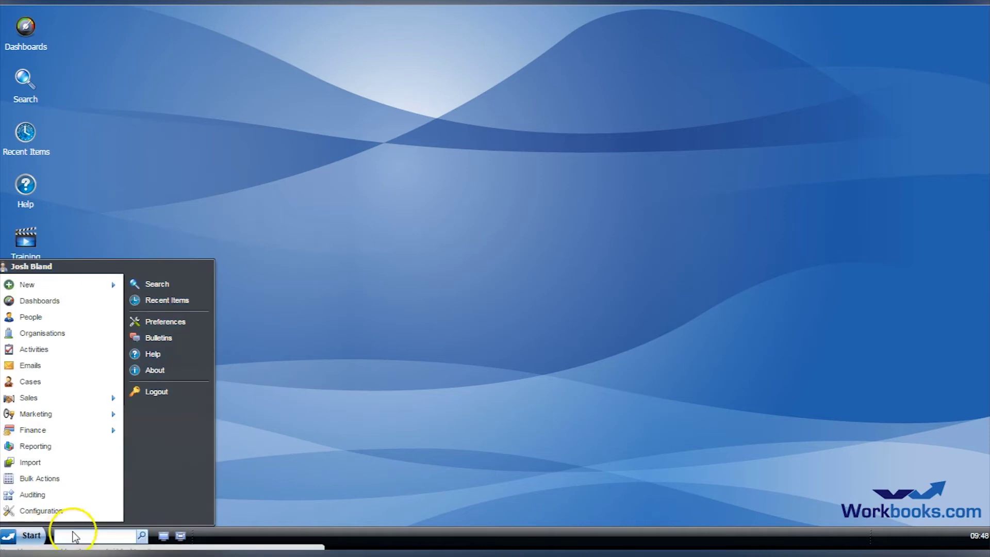
click(32, 538)
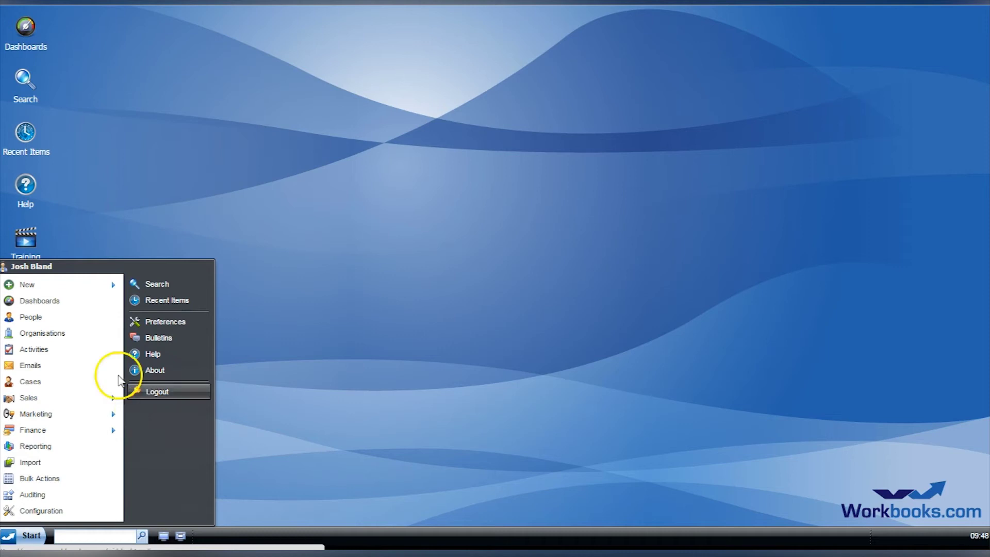
mouse_move(83, 285)
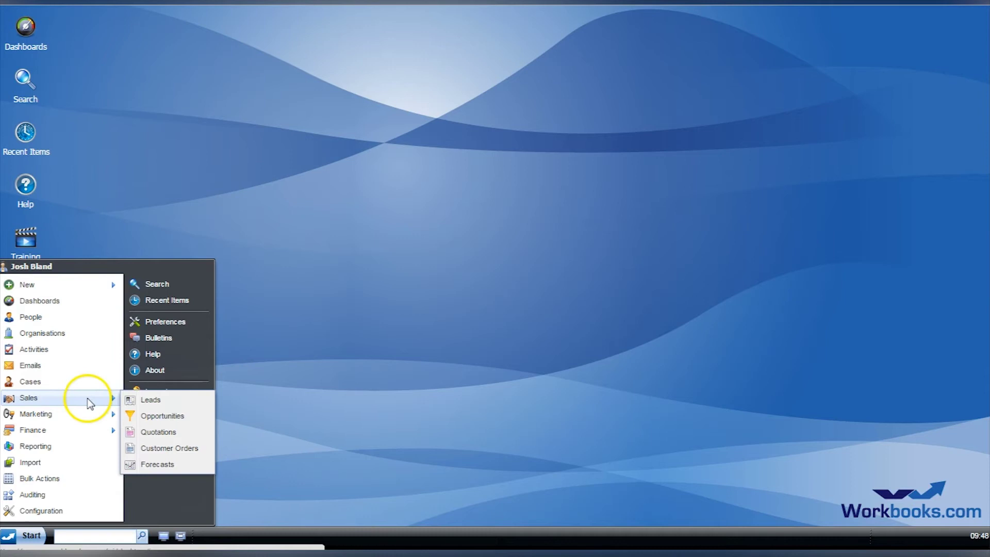
mouse_move(87, 414)
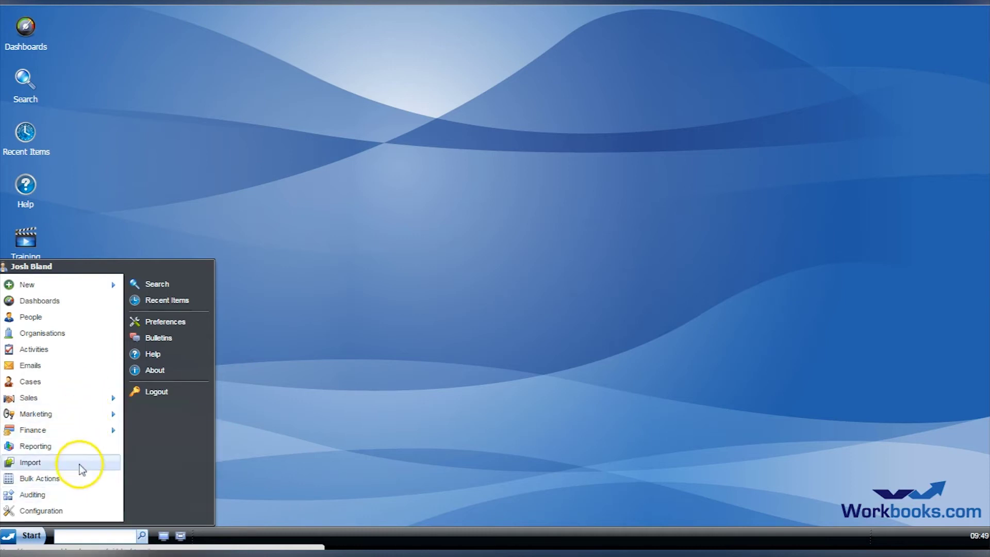
Open the person record, tick No Sales Calls, No Email and No Postal, and save it
click(58, 316)
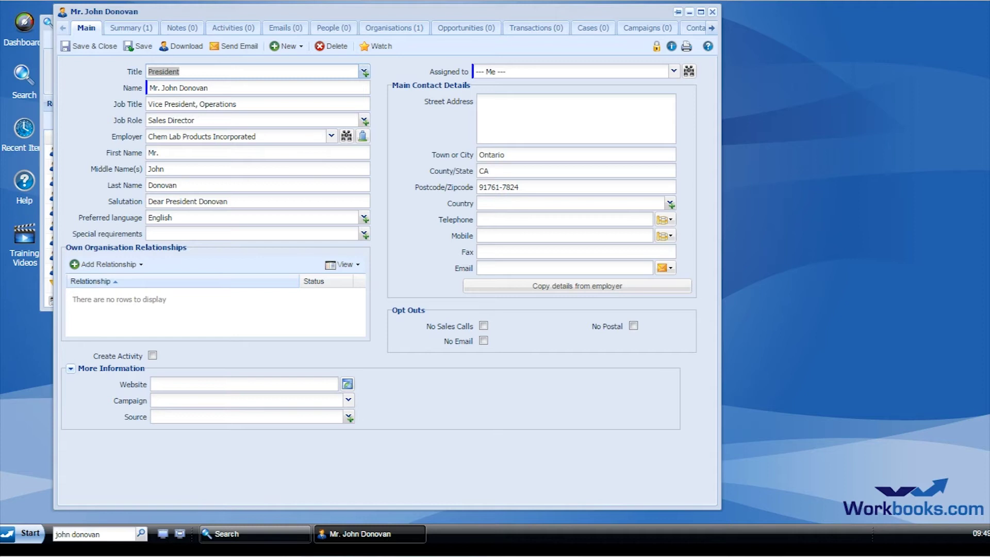
click(483, 325)
click(483, 340)
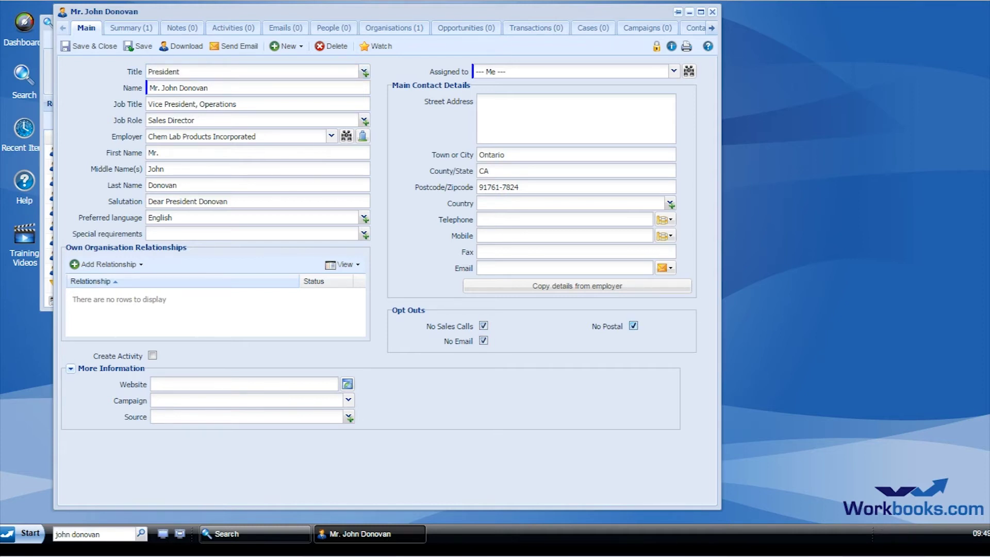
click(134, 48)
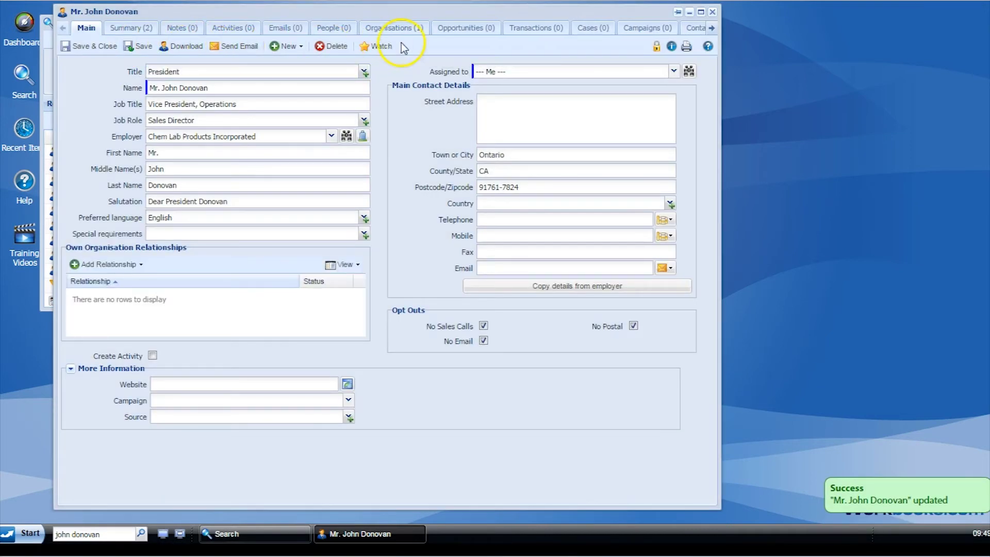
Watch the contact, then scroll the record's tab strip right and back to the start
click(381, 47)
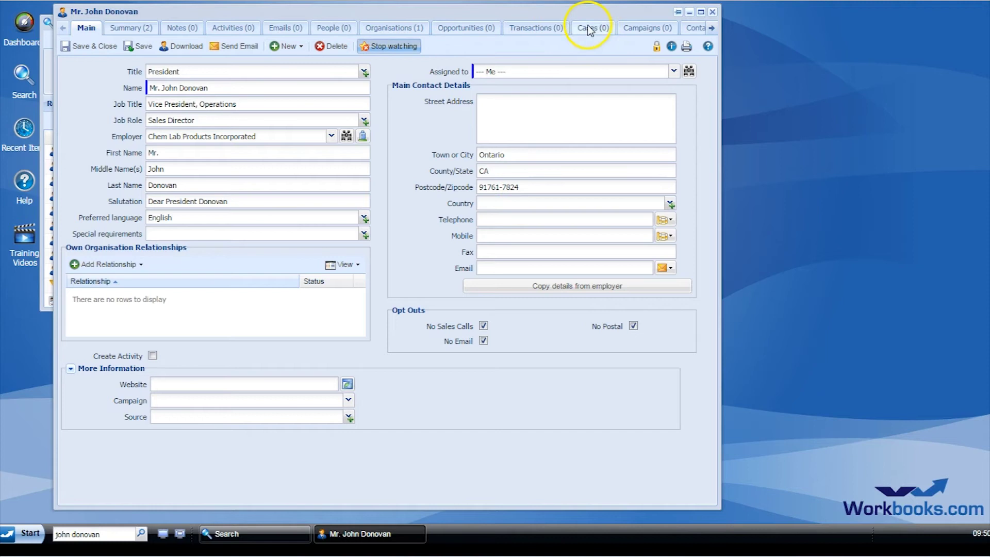
click(712, 29)
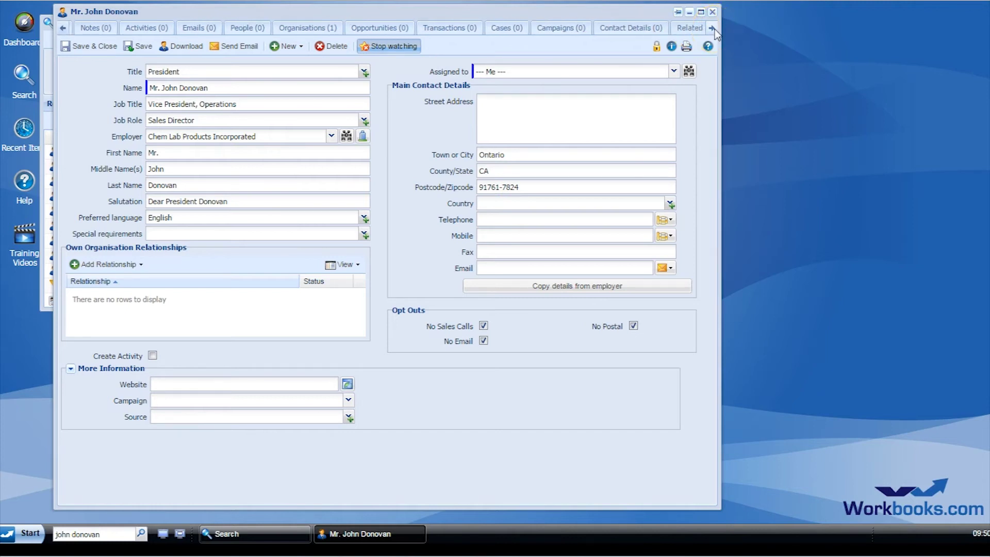
click(714, 28)
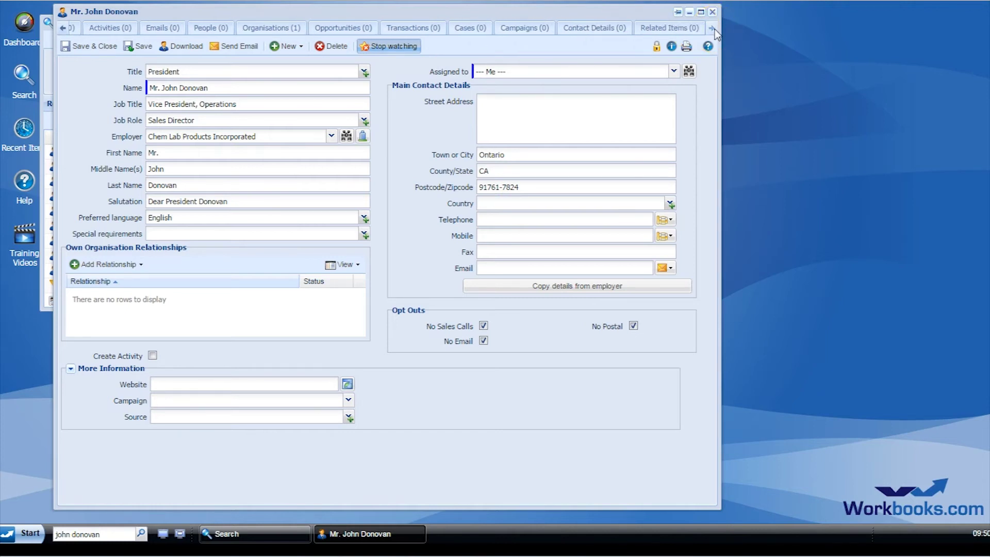
click(63, 29)
click(63, 29)
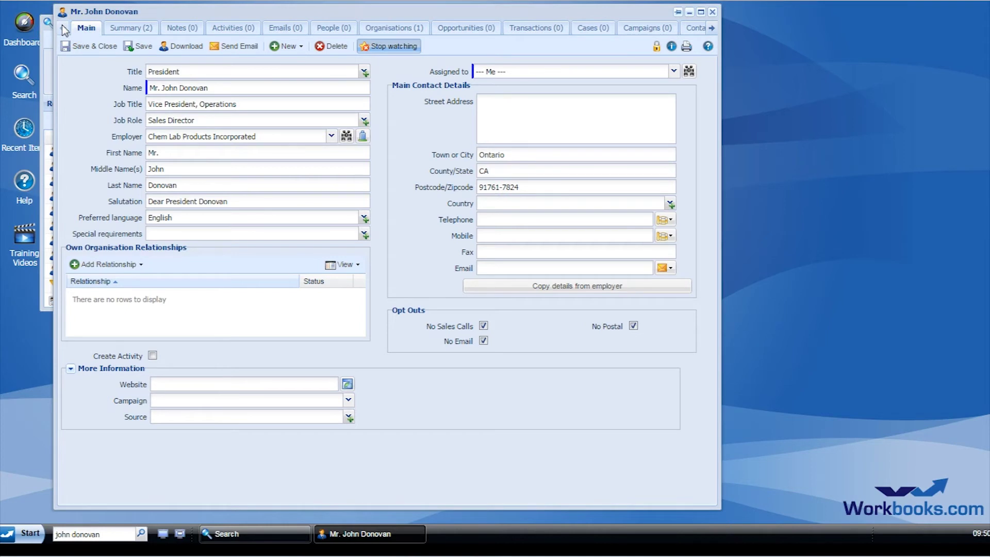
View and close the employer Chem Lab Products Incorporated, then show the Start menu's Sales submenu
click(363, 137)
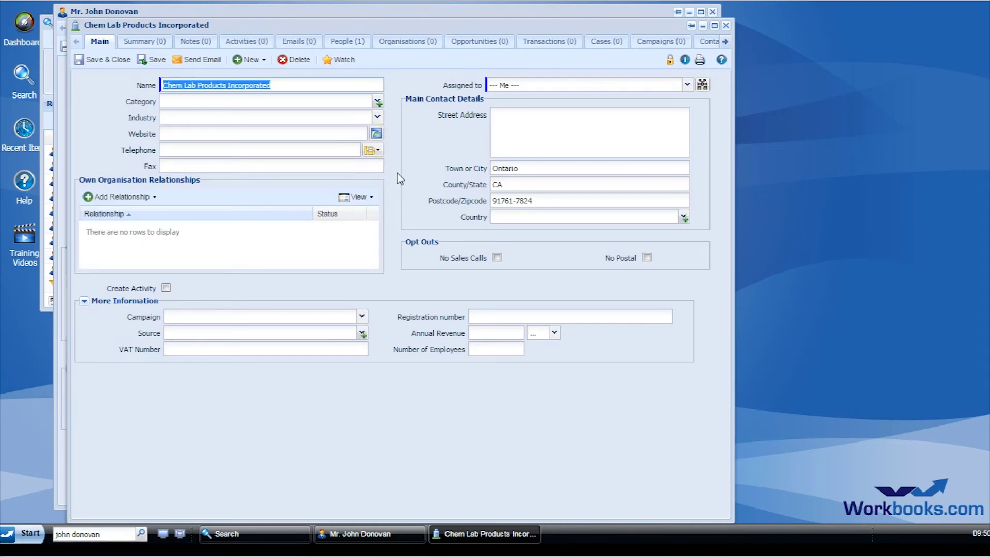
click(726, 26)
click(10, 532)
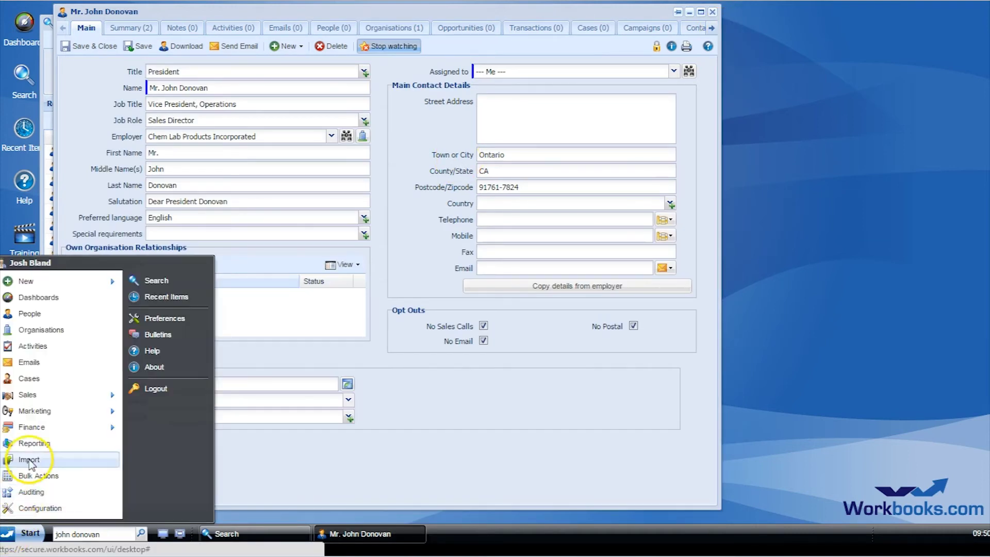
click(43, 400)
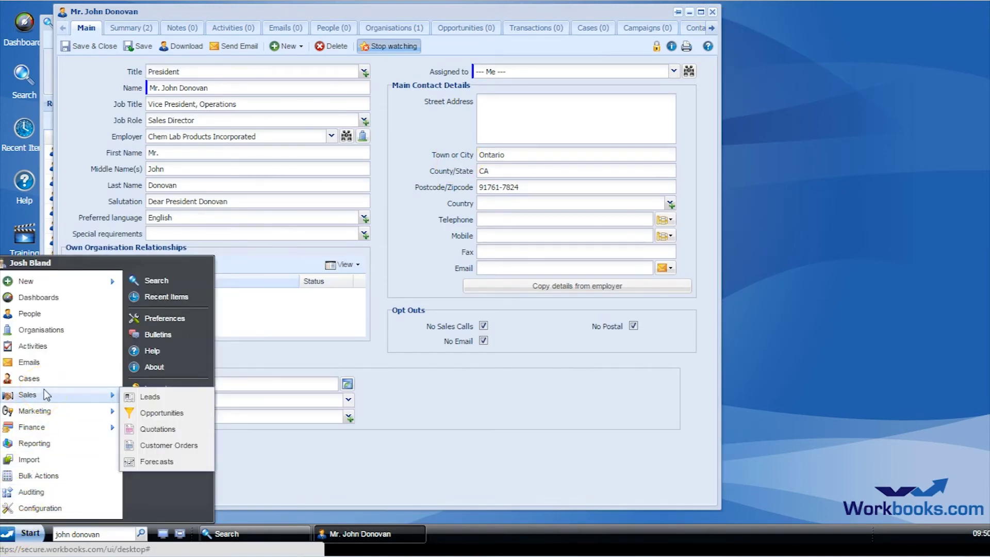
Open My Open Activities, view the 'Call John' phone call, then close it
click(45, 345)
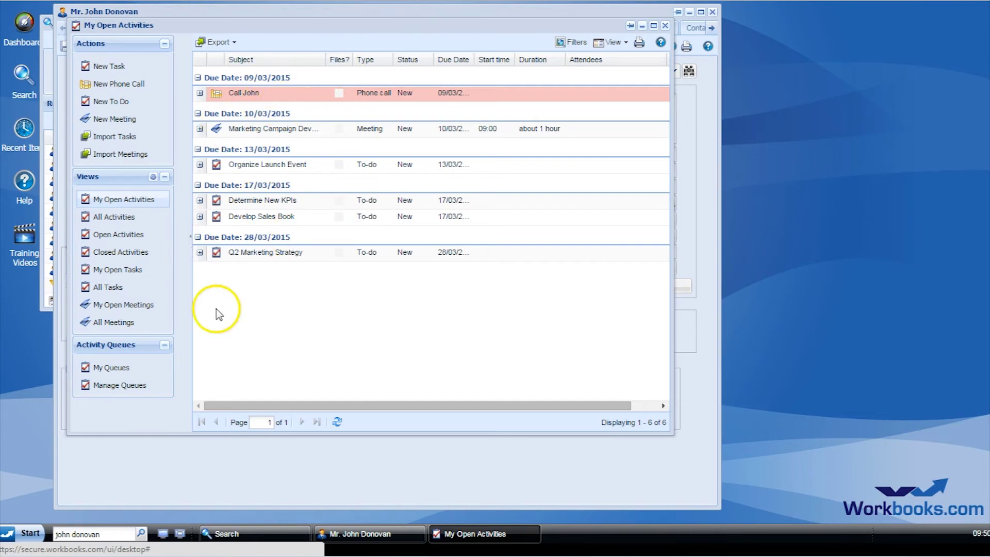
click(241, 93)
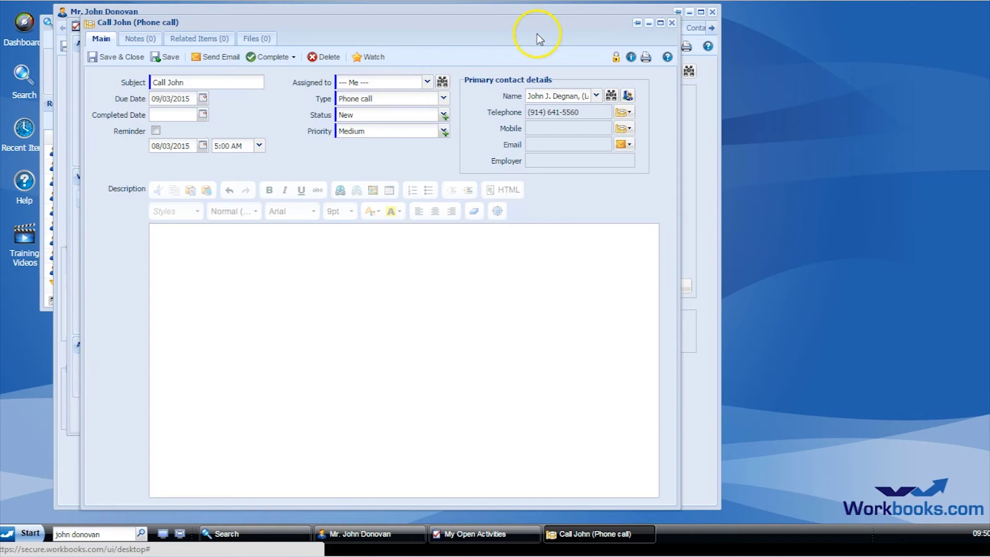
click(673, 23)
click(673, 24)
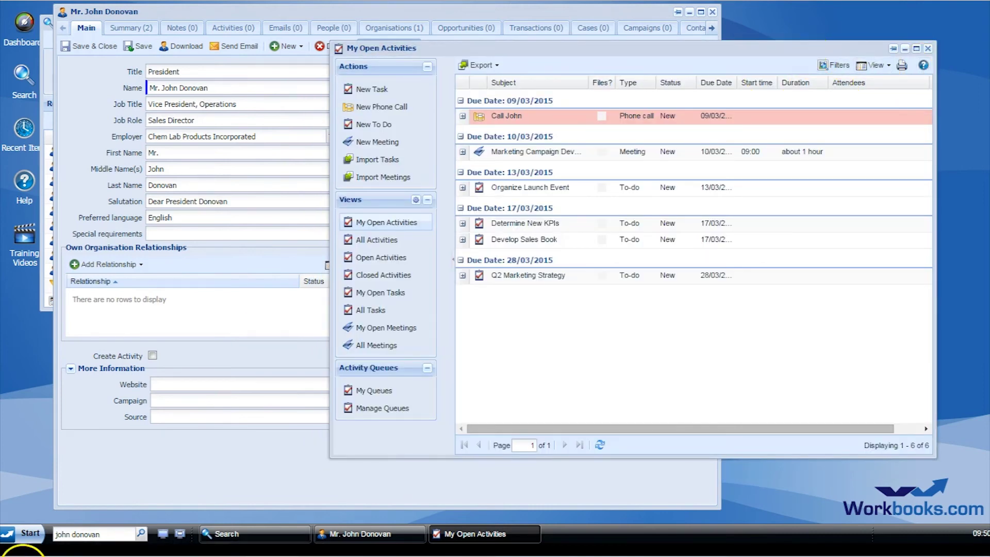
Open My Open Cases from the Start menu and move its window left
click(23, 546)
click(40, 375)
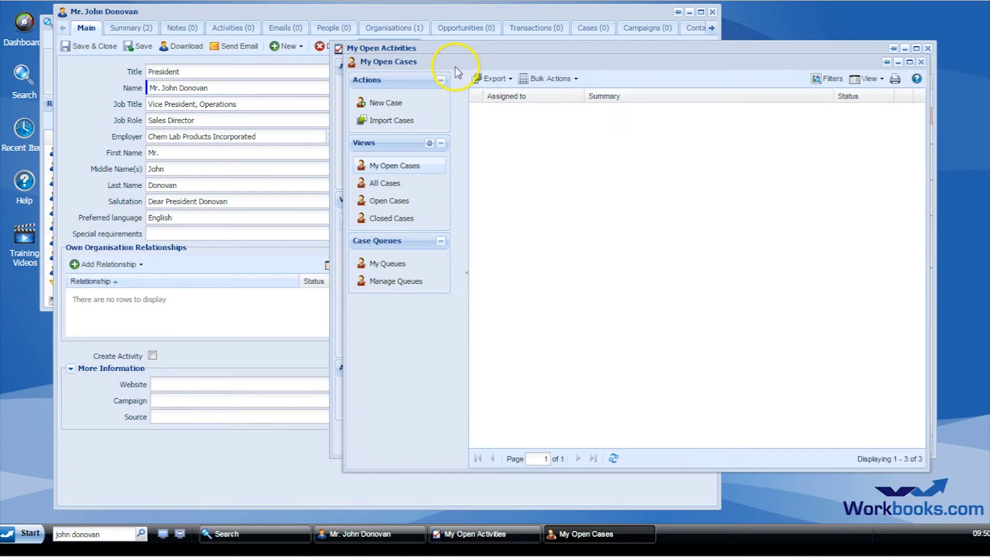
drag(456, 67, 235, 38)
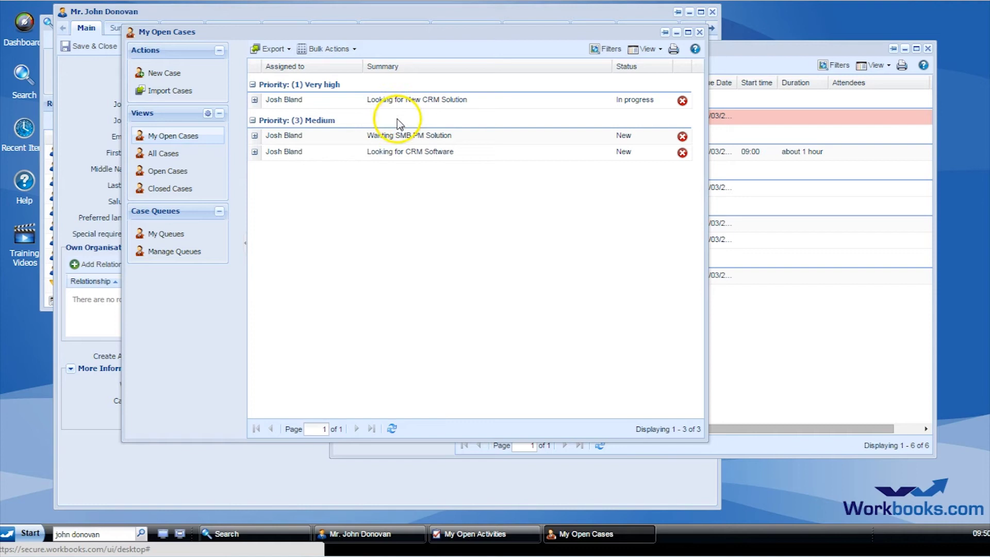
Open My Leads and My Opportunities from Sales, moving the opportunities window down-right
click(32, 533)
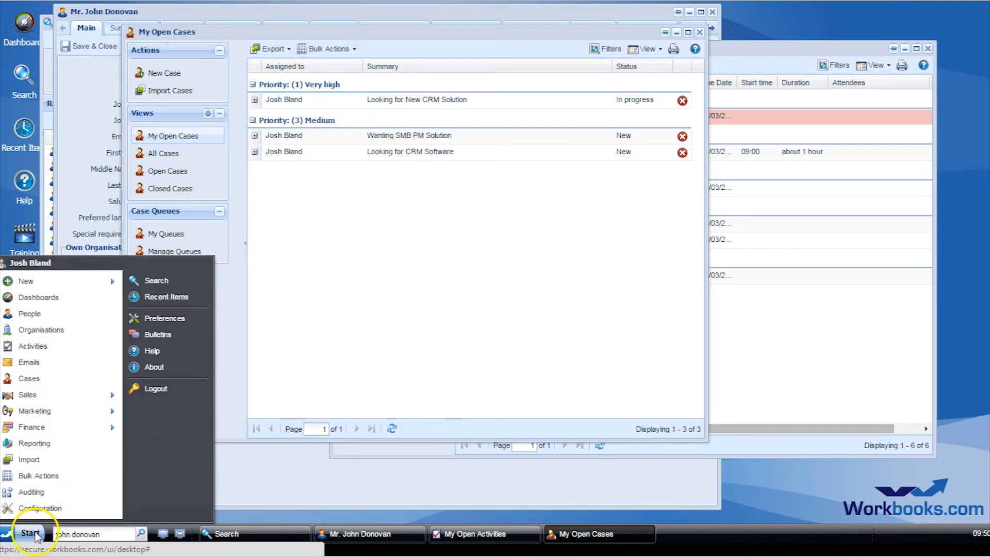
mouse_move(52, 393)
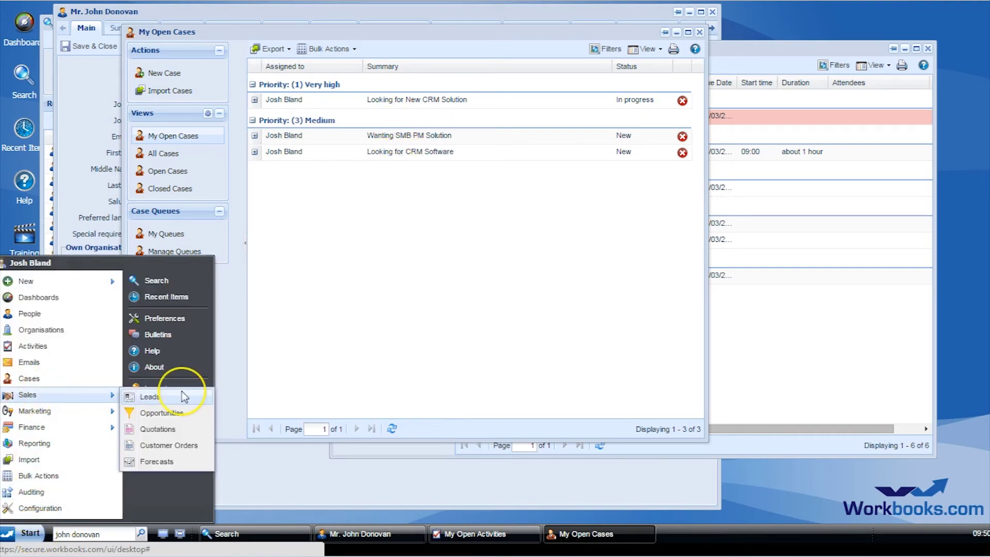
click(149, 396)
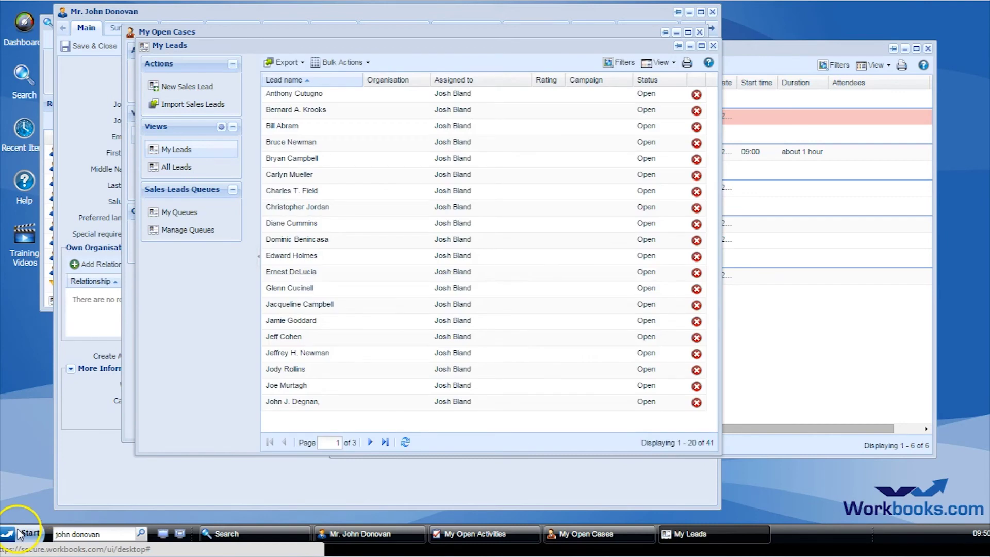
click(19, 534)
mouse_move(77, 395)
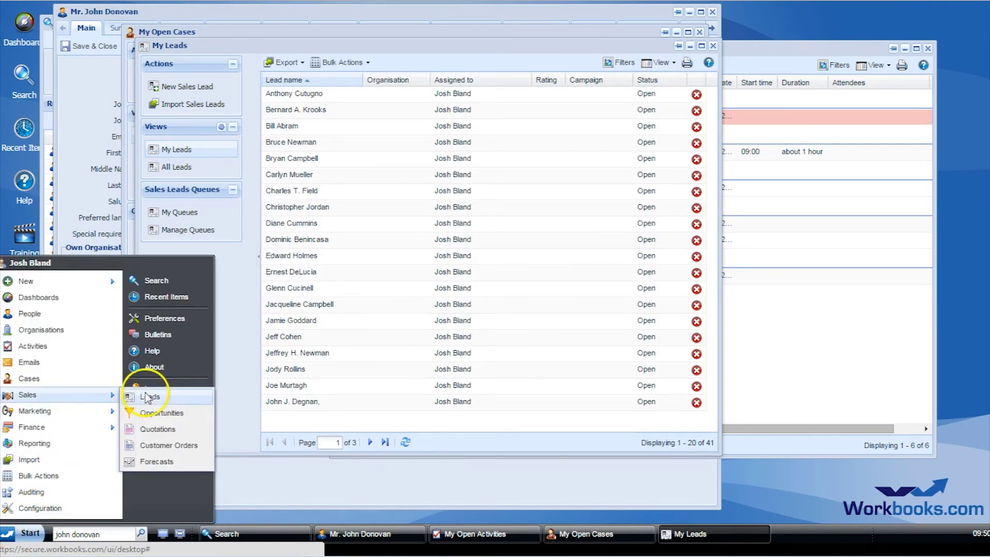
click(164, 412)
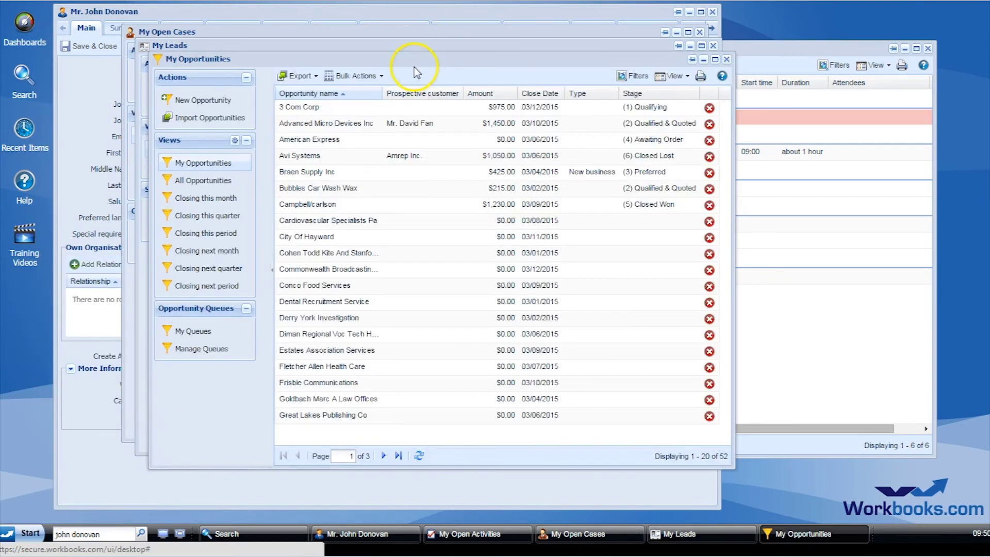
drag(423, 61, 644, 81)
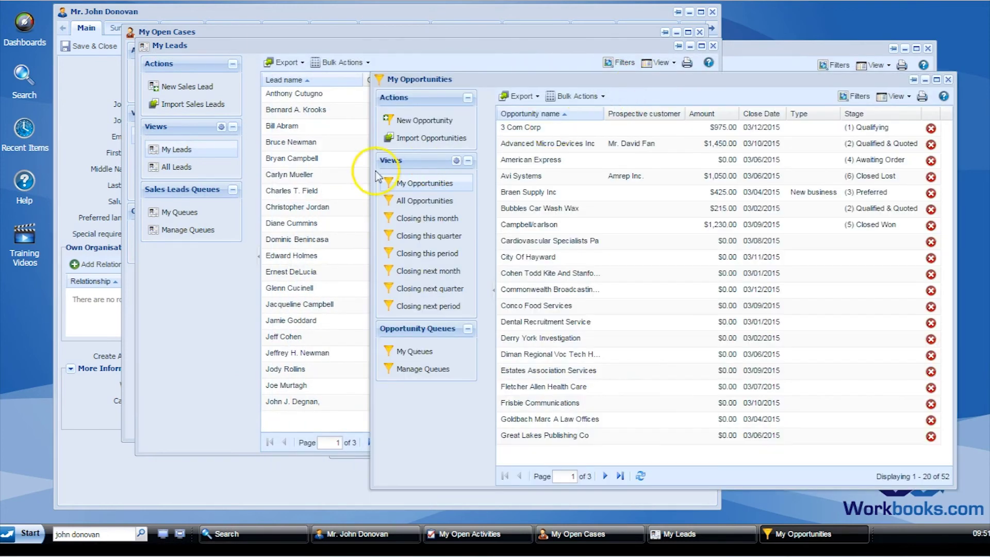
Browse the Finance and Marketing submenus, open Reporting and drag the Reports window up-left
click(32, 539)
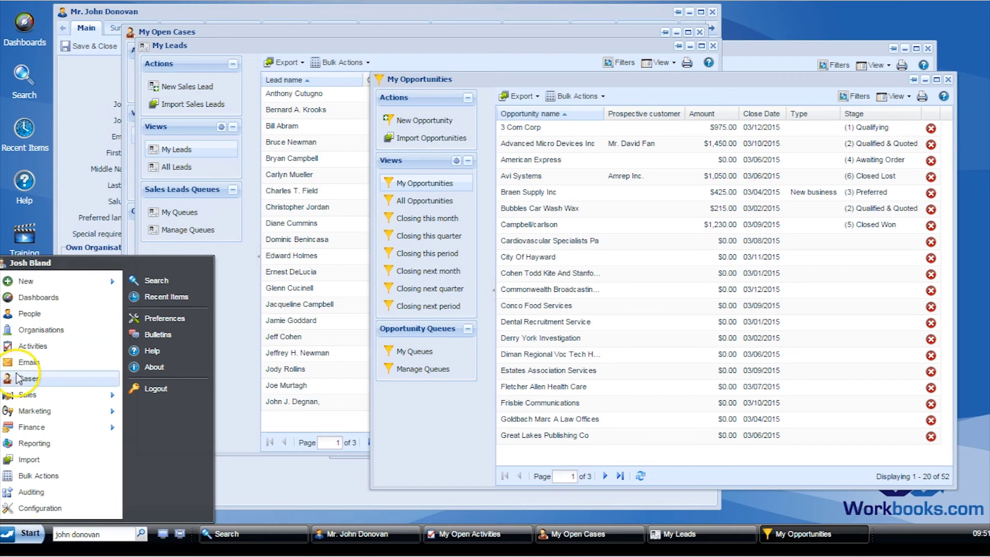
mouse_move(29, 432)
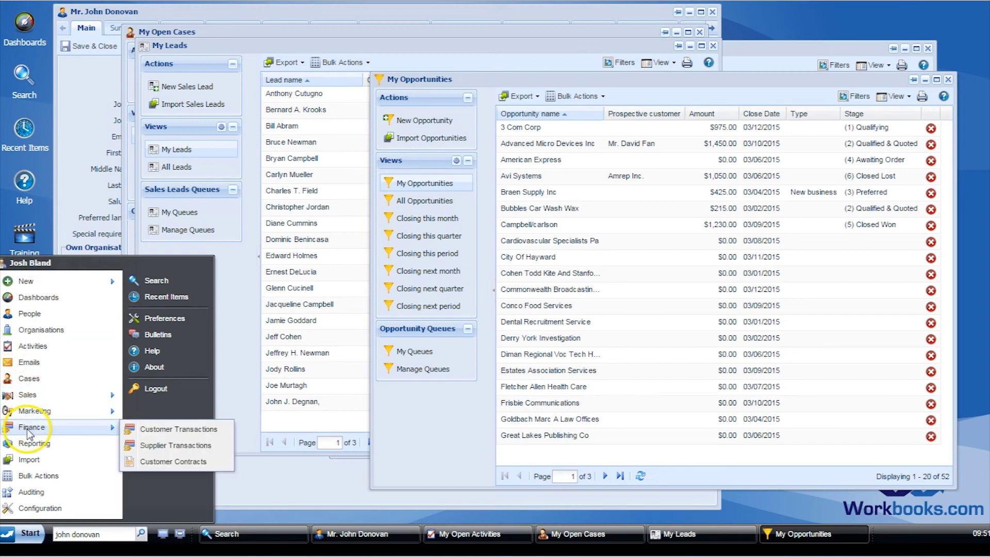
mouse_move(34, 415)
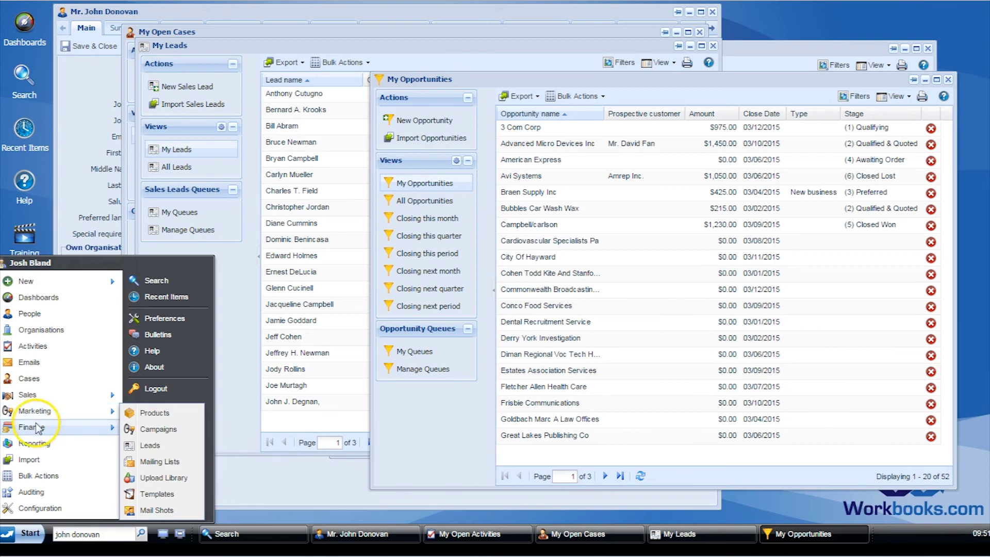
mouse_move(39, 428)
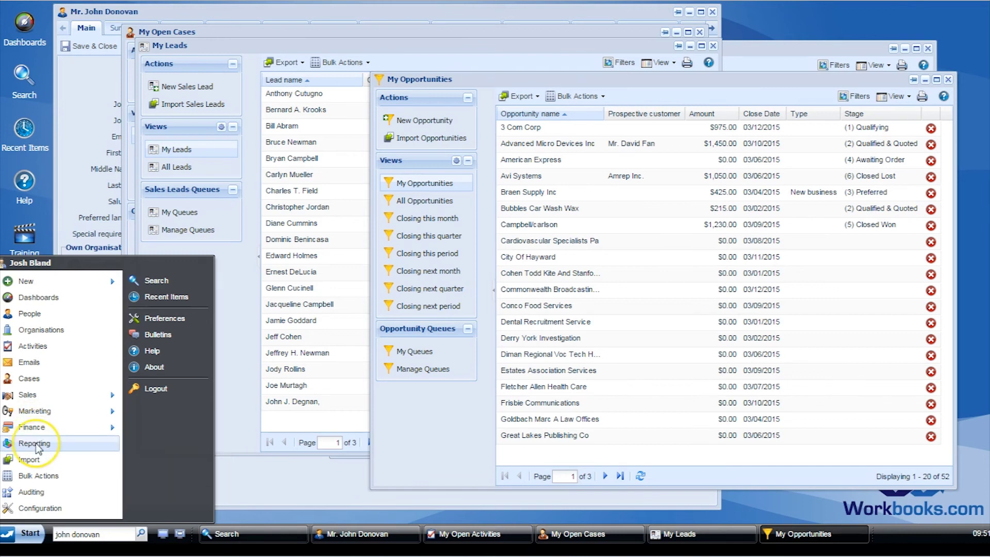
click(35, 444)
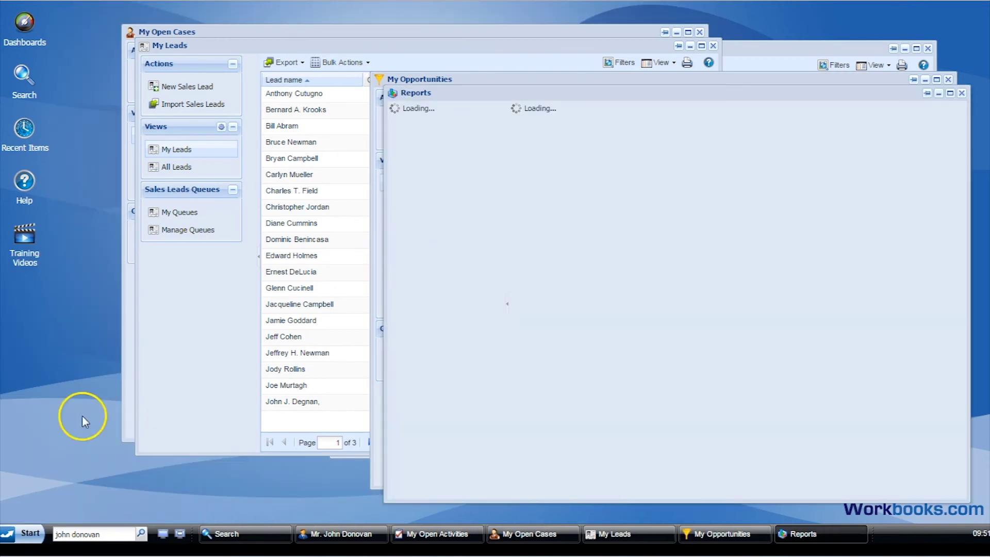
drag(609, 98, 511, 38)
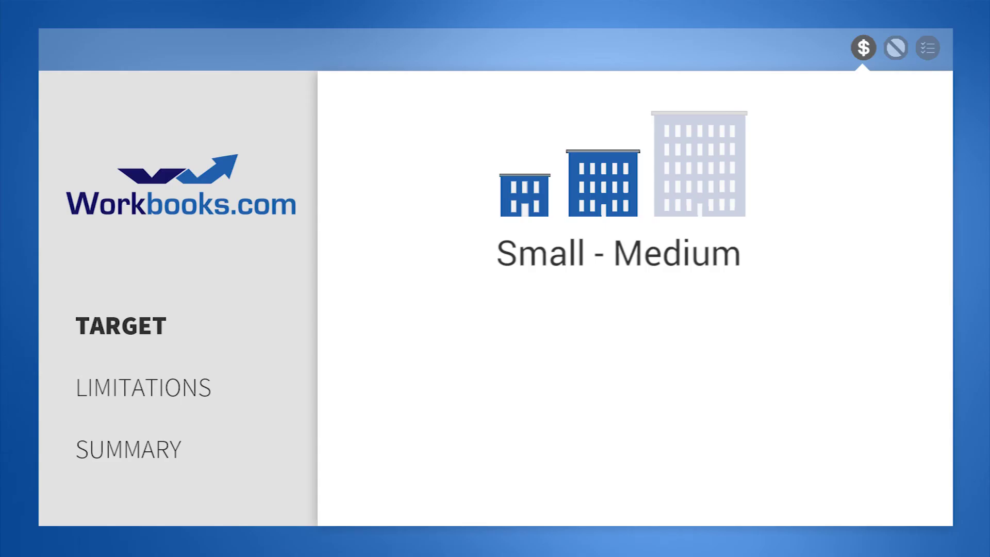